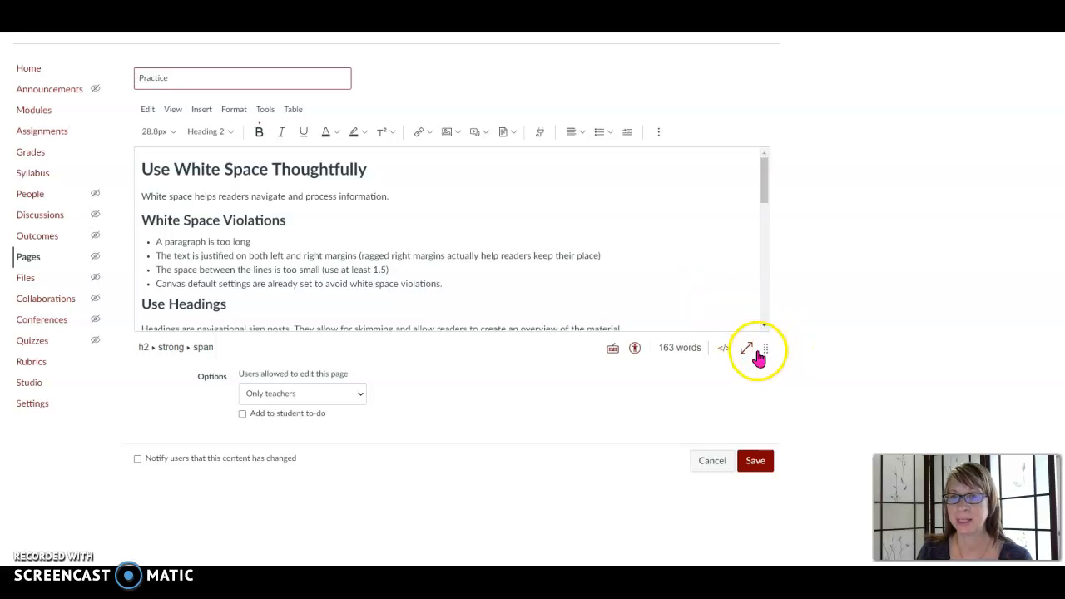
- Enlarge the page's editing area vertically so that more of the content fits in it
{"action": "left_click_drag", "start_coordinate": [765, 349], "coordinate": [766, 508]}
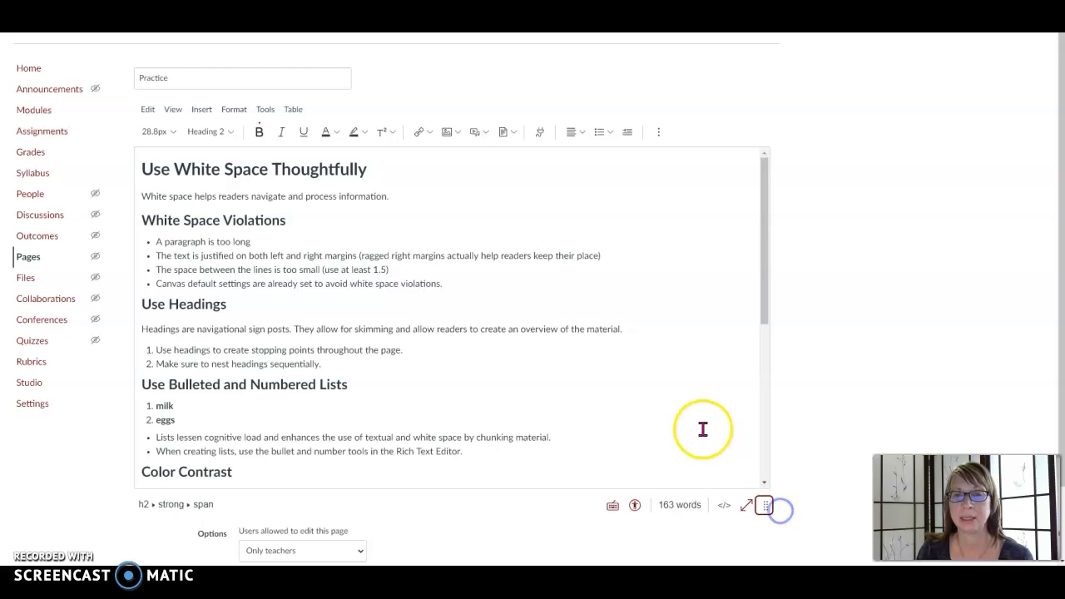
{"action": "scroll", "coordinate": [703, 429], "scroll_direction": "down", "scroll_amount": 2}
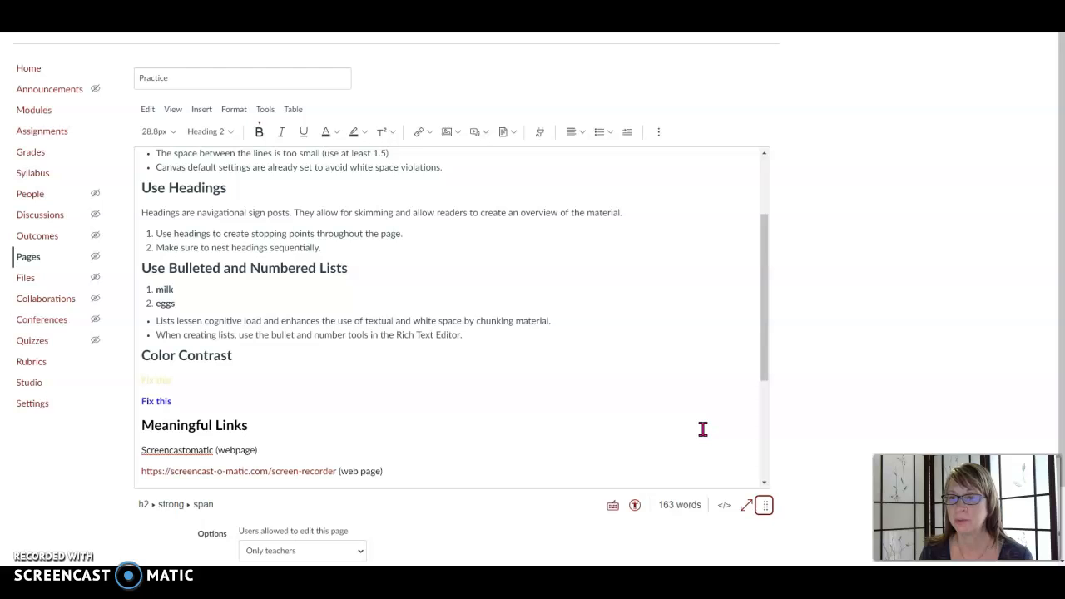
{"action": "scroll", "coordinate": [579, 355], "scroll_direction": "up", "scroll_amount": 2}
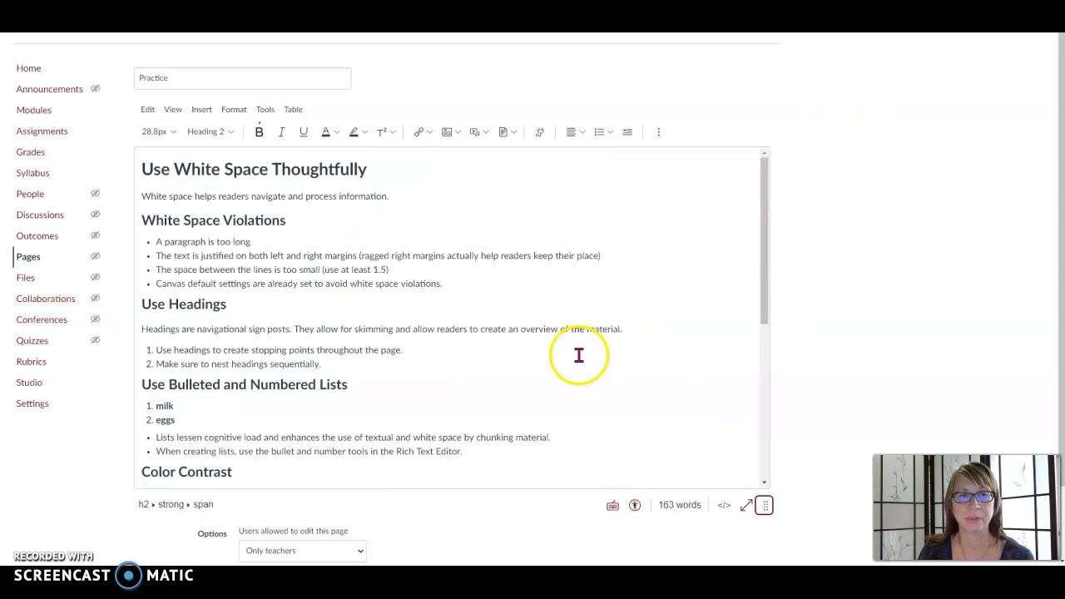
- Check the page title and the heading levels of "Use White Space Thoughtfully" and "White Space Violations"
{"action": "left_click_drag", "start_coordinate": [182, 80], "coordinate": [128, 83]}
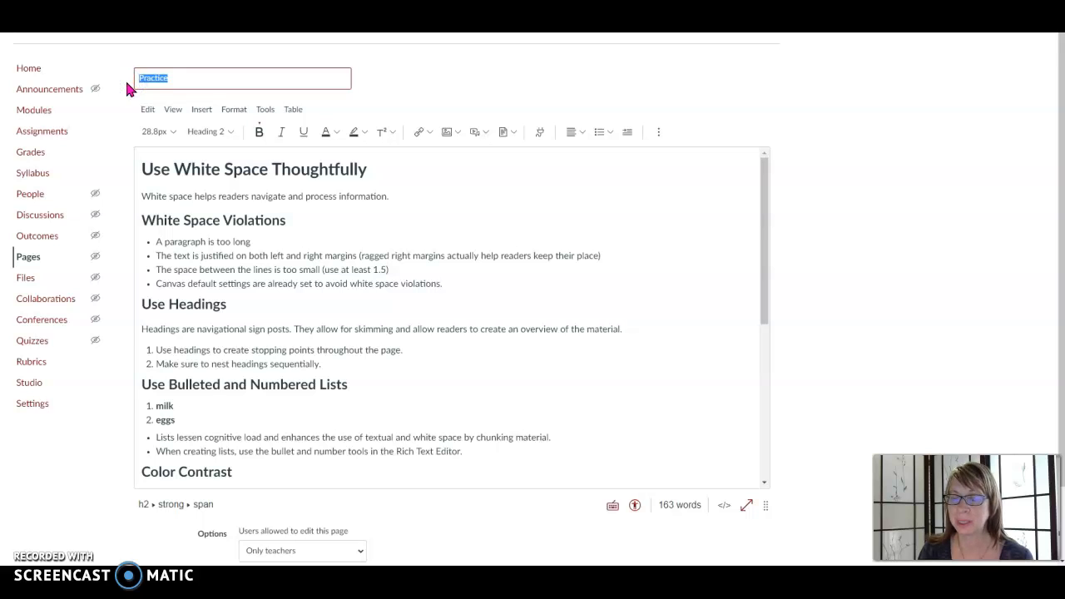
{"action": "left_click", "coordinate": [396, 233]}
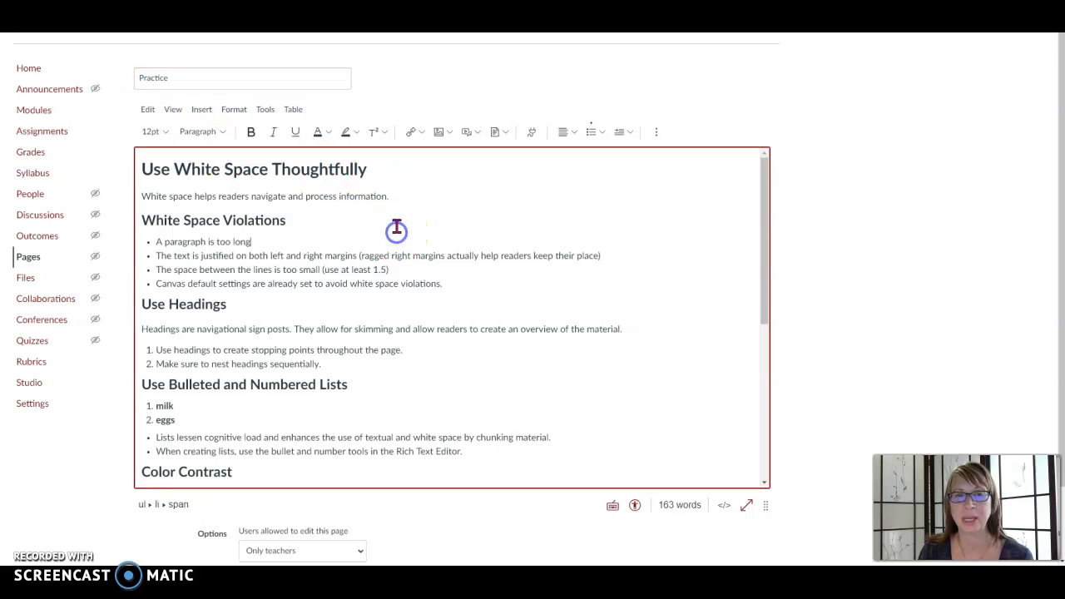
{"action": "left_click_drag", "start_coordinate": [385, 172], "coordinate": [122, 172]}
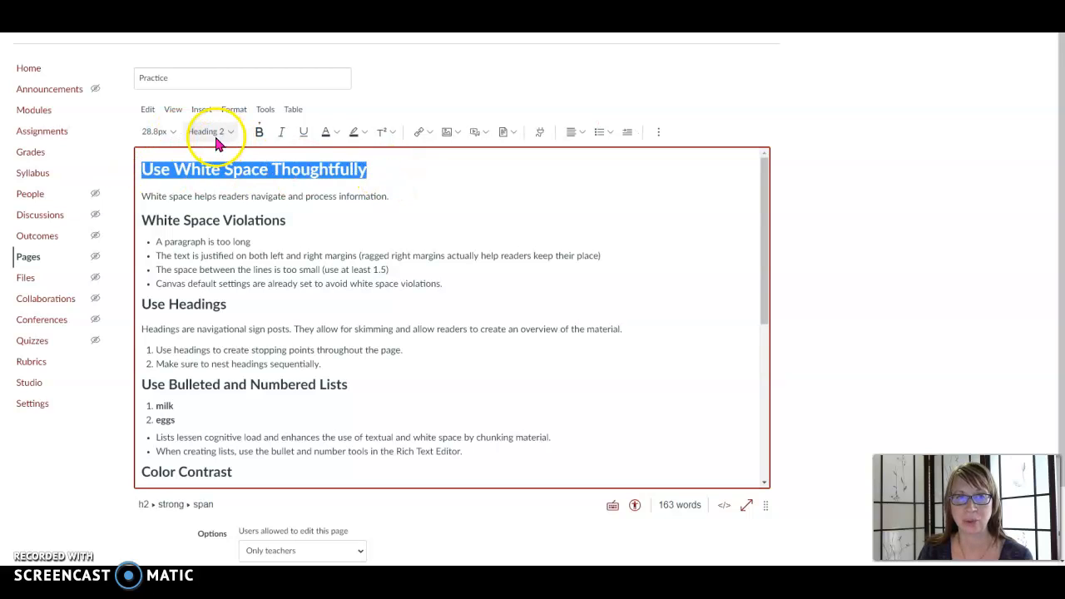
{"action": "left_click_drag", "start_coordinate": [286, 221], "coordinate": [123, 221]}
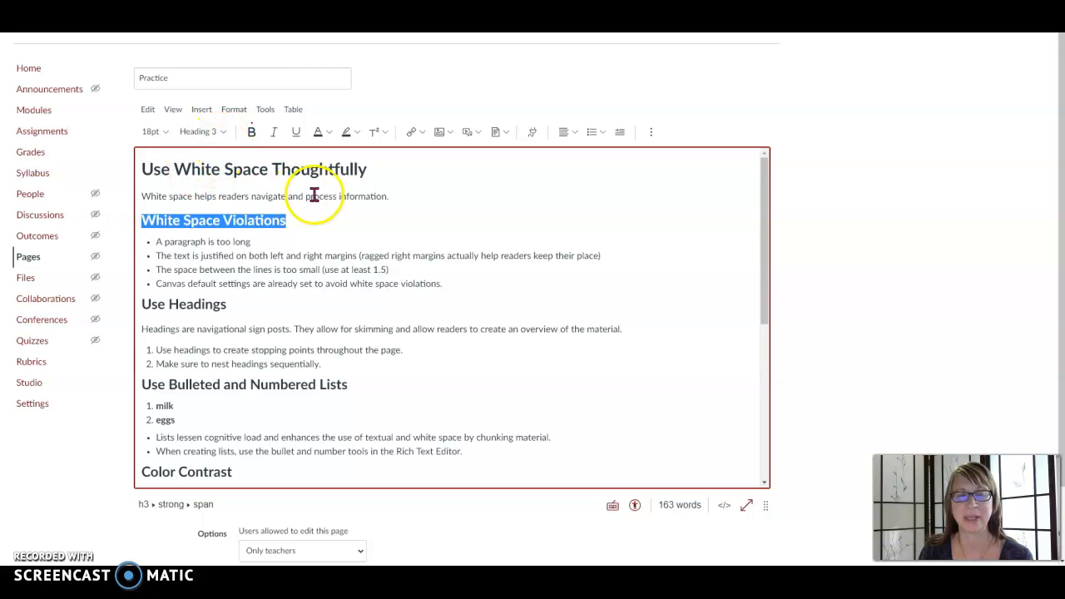
- Format the sentence "White space helps readers navigate and process information." as Heading 3
{"action": "left_click", "coordinate": [361, 196]}
{"action": "left_click_drag", "start_coordinate": [404, 198], "coordinate": [130, 203]}
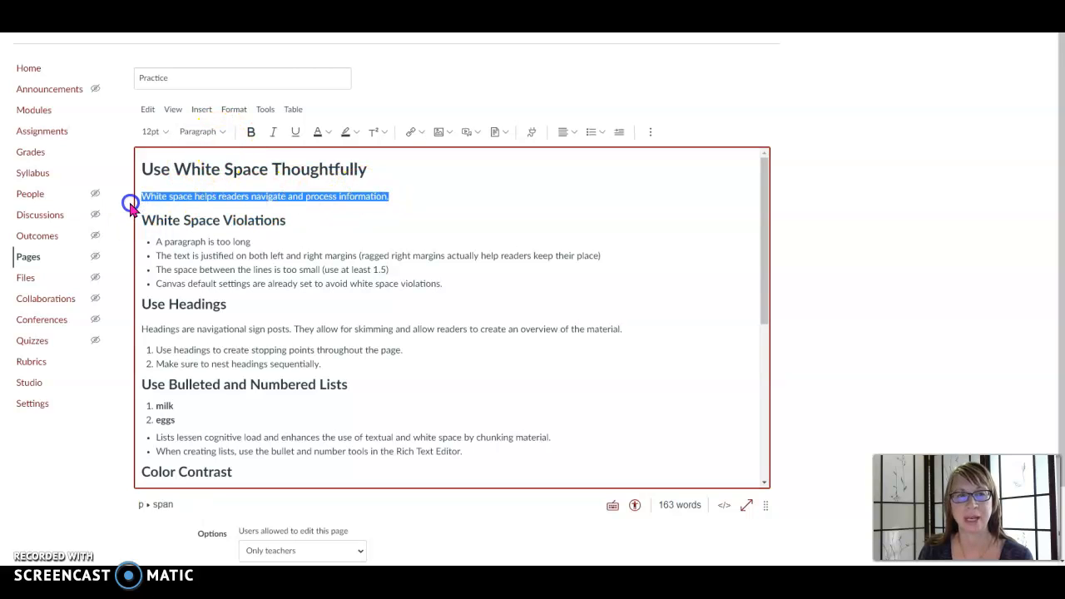
{"action": "left_click", "coordinate": [222, 133]}
{"action": "left_click", "coordinate": [222, 171]}
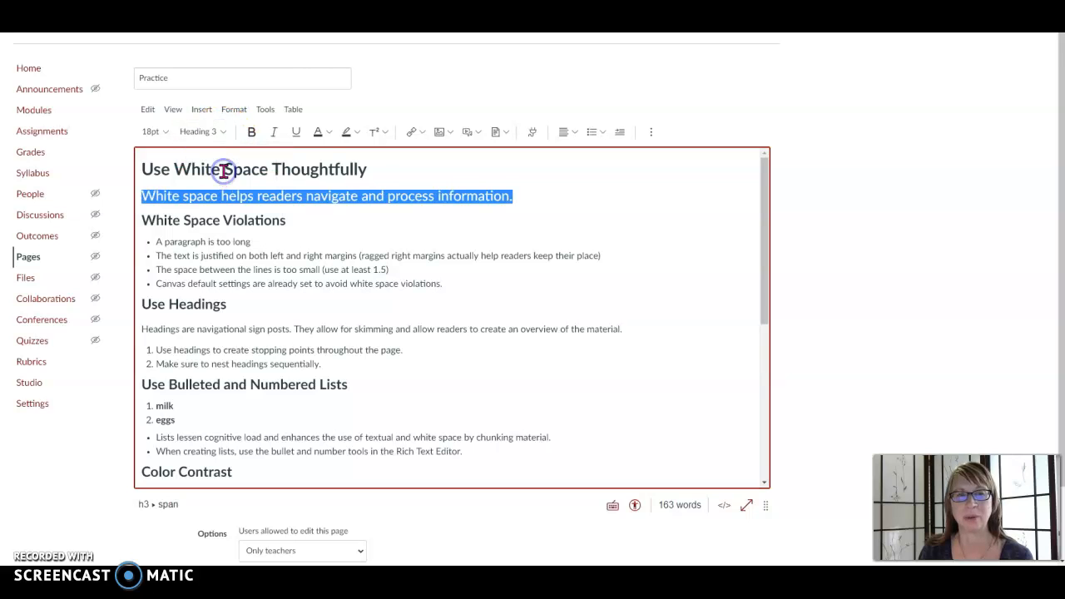
{"action": "left_click", "coordinate": [350, 239]}
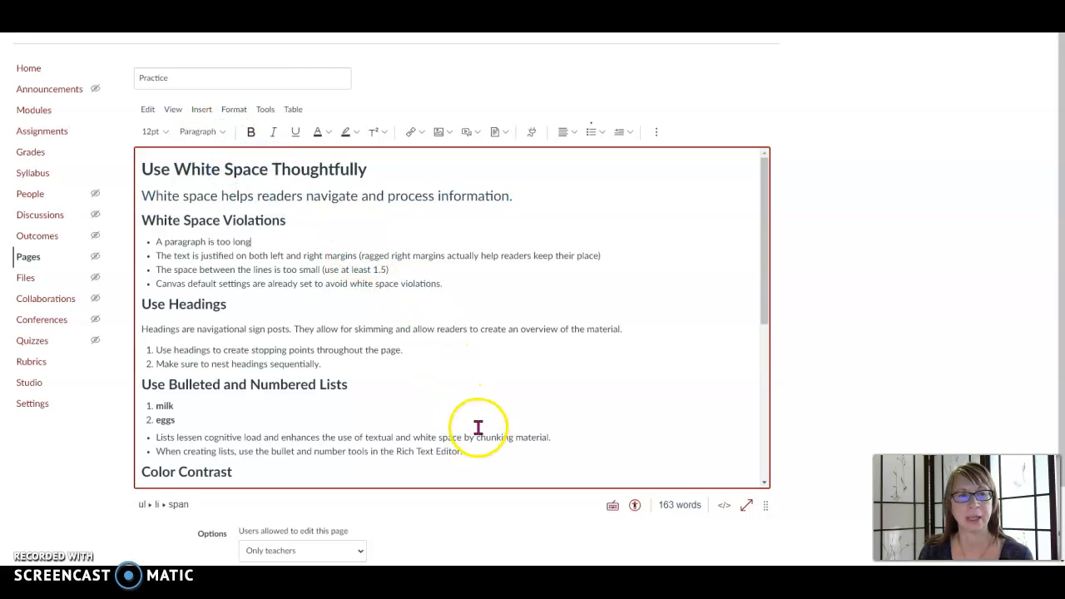
- Remove the numbering from the milk and eggs items under Use Bulleted and Numbered Lists
{"action": "scroll", "coordinate": [487, 423], "scroll_direction": "down", "scroll_amount": 3}
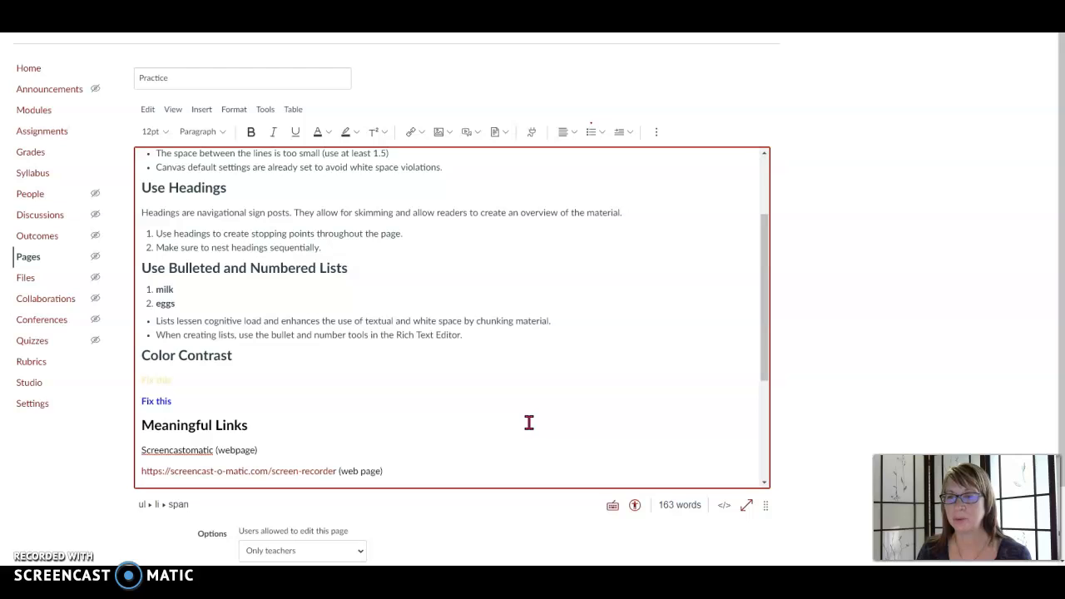
{"action": "left_click", "coordinate": [156, 290]}
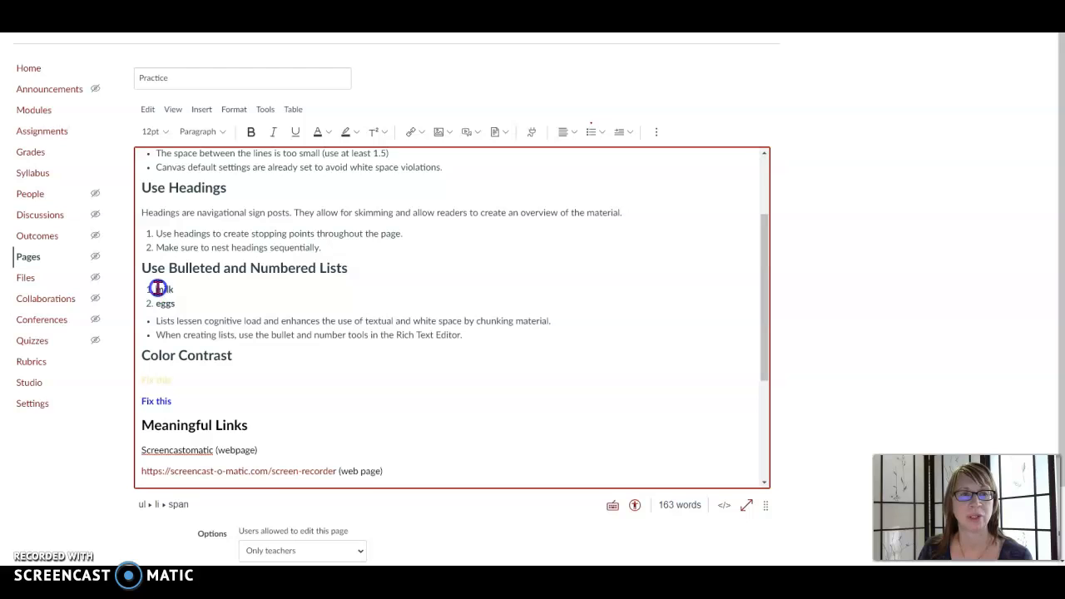
{"action": "key", "text": "BackSpace"}
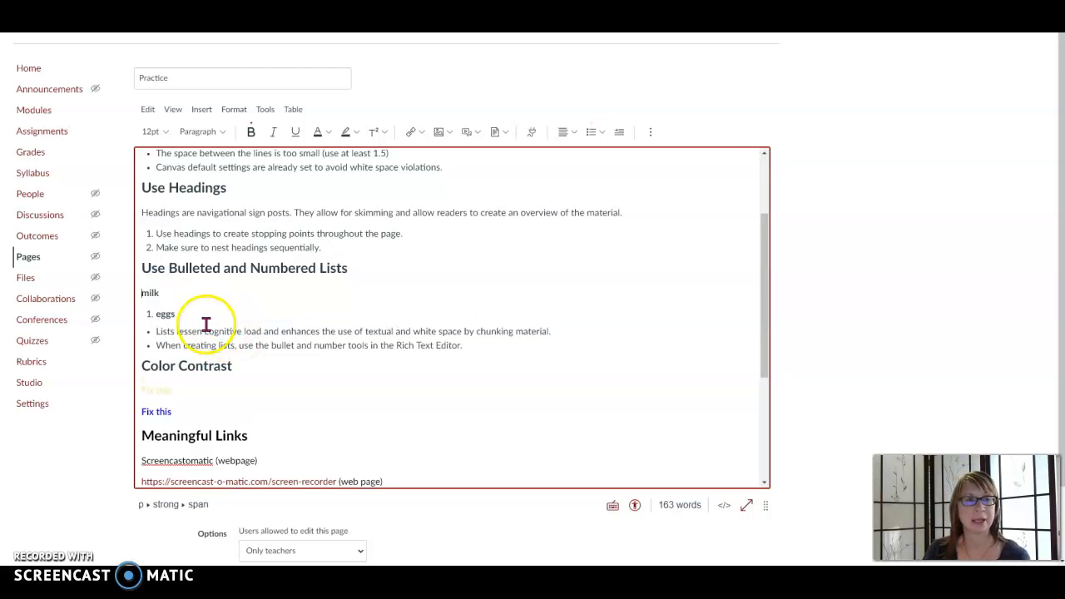
{"action": "left_click", "coordinate": [158, 313]}
{"action": "key", "text": "BackSpace"}
- Format the milk and eggs lines together as a numbered list
{"action": "left_click_drag", "start_coordinate": [176, 310], "coordinate": [133, 293]}
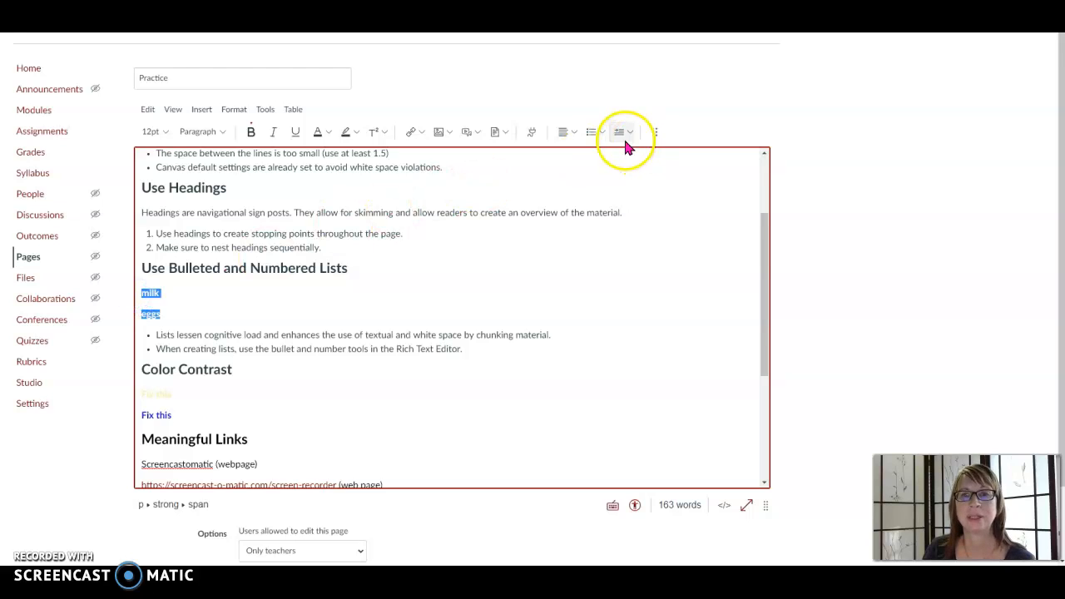
{"action": "left_click", "coordinate": [600, 133]}
{"action": "left_click", "coordinate": [601, 193]}
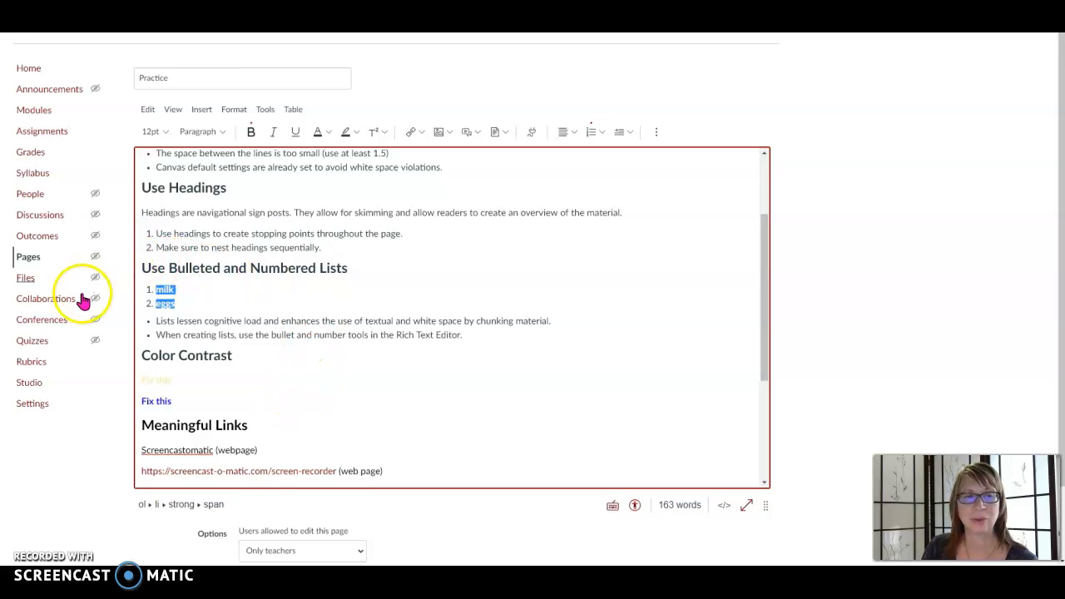
- Change the text color of the pale yellow "Fix this" line under Color Contrast to dark purple
{"action": "left_click_drag", "start_coordinate": [181, 381], "coordinate": [141, 383]}
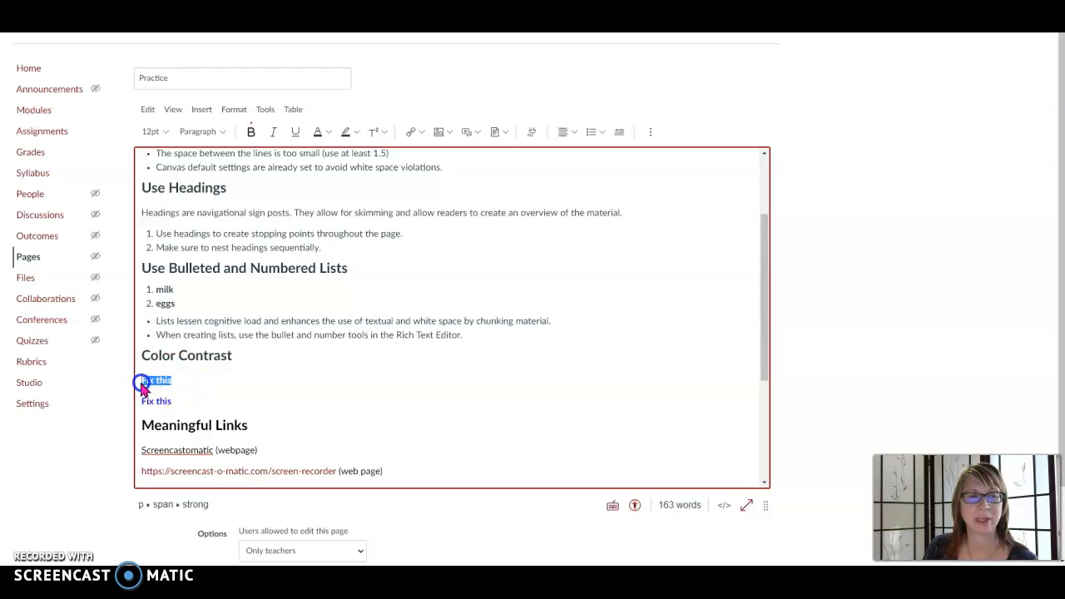
{"action": "left_click", "coordinate": [328, 135]}
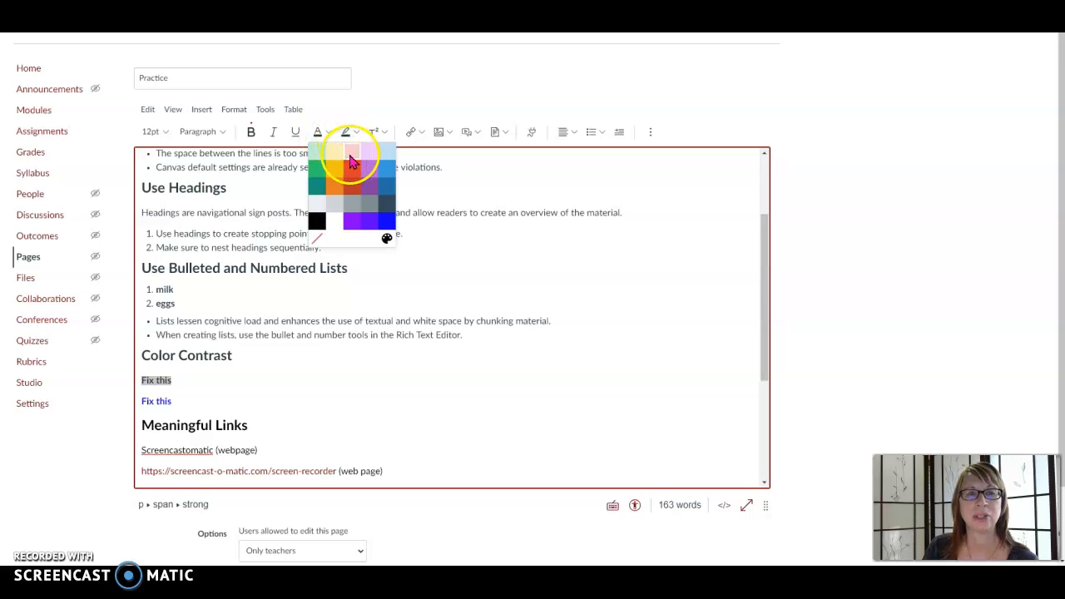
{"action": "left_click", "coordinate": [368, 186]}
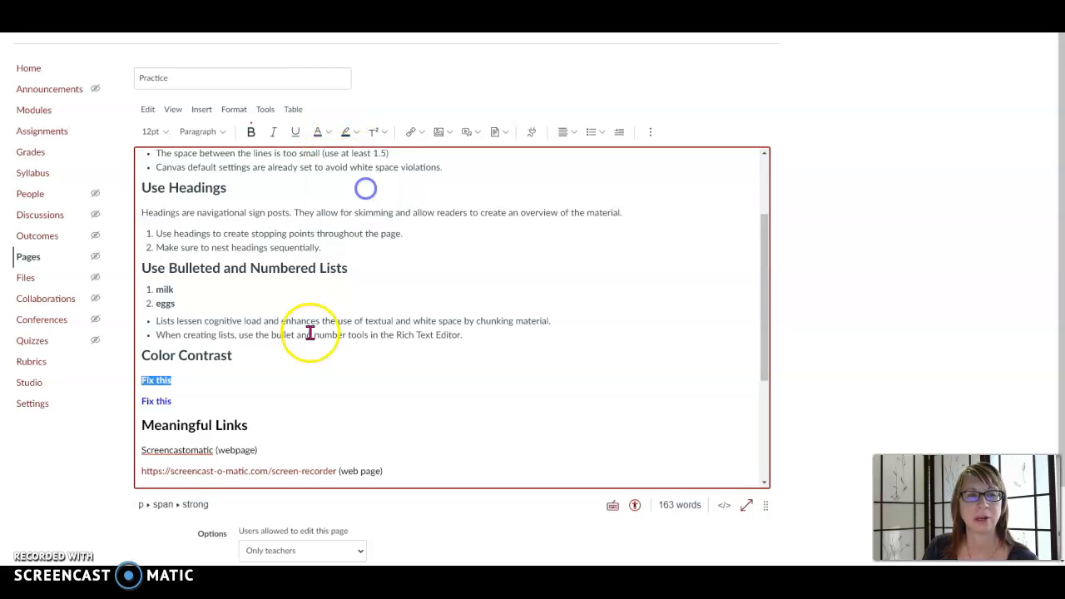
{"action": "left_click", "coordinate": [301, 376]}
- Set the text color of the first "Fix this" line under Color Contrast to light yellow
{"action": "left_click_drag", "start_coordinate": [175, 380], "coordinate": [136, 382]}
{"action": "left_click", "coordinate": [326, 134]}
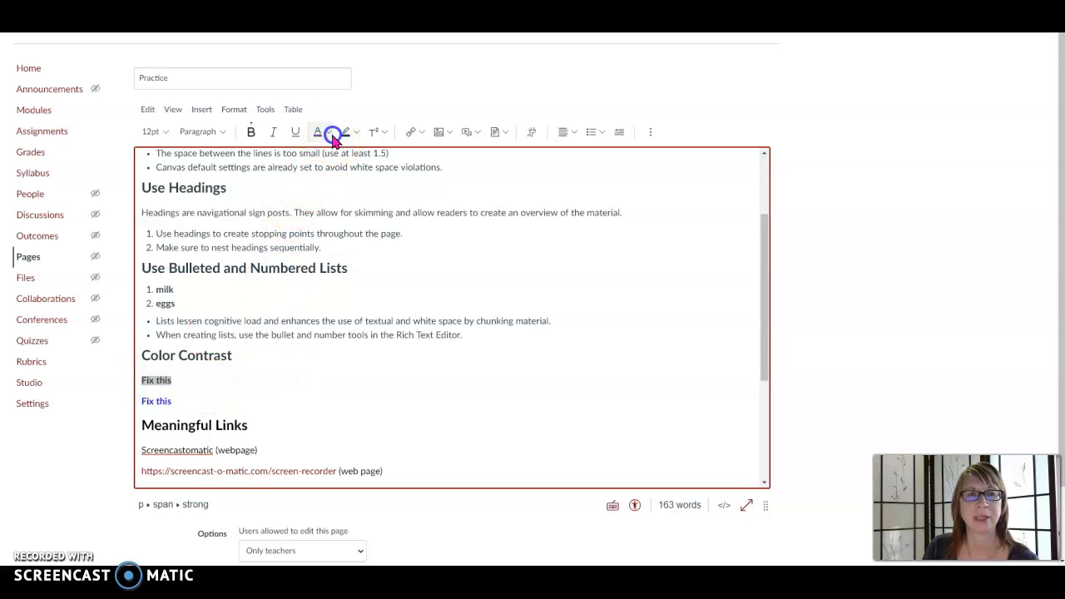
{"action": "left_click", "coordinate": [332, 136]}
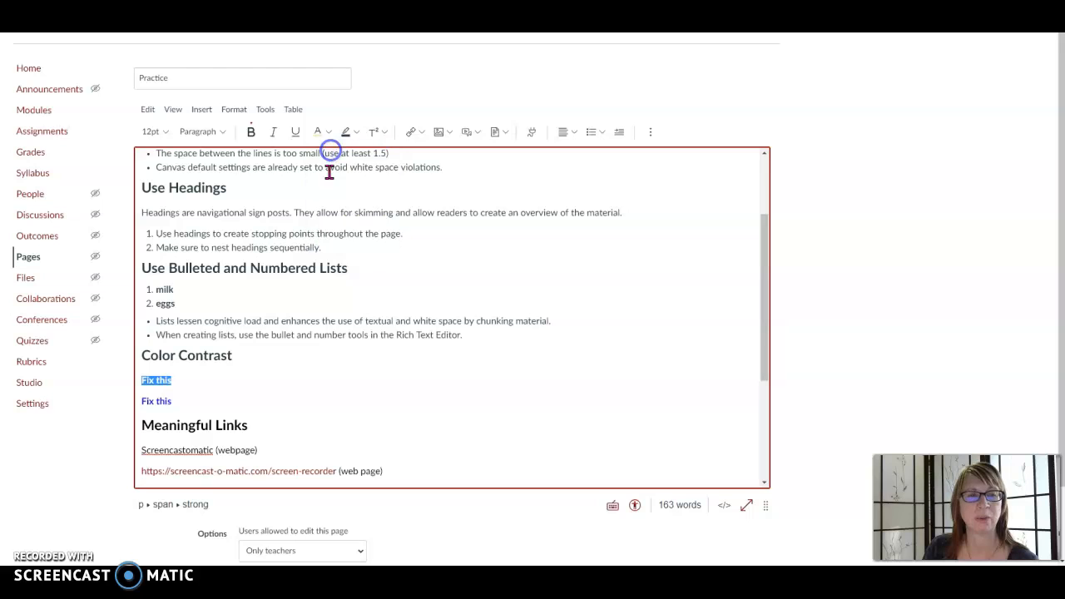
{"action": "left_click", "coordinate": [214, 380]}
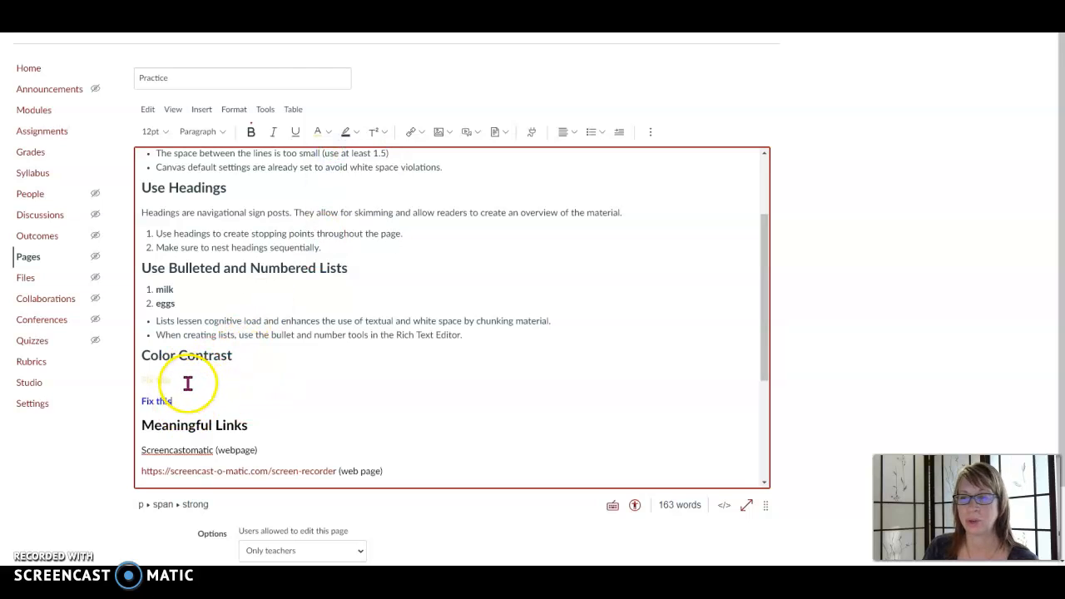
{"action": "scroll", "coordinate": [350, 432], "scroll_direction": "down", "scroll_amount": 2}
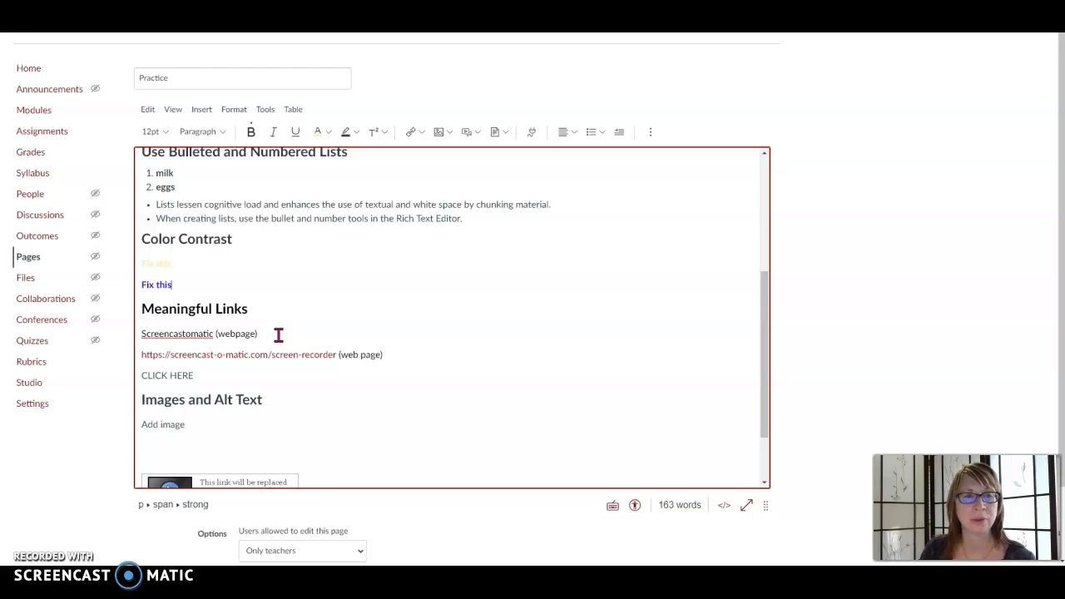
{"action": "left_click_drag", "start_coordinate": [337, 355], "coordinate": [136, 361]}
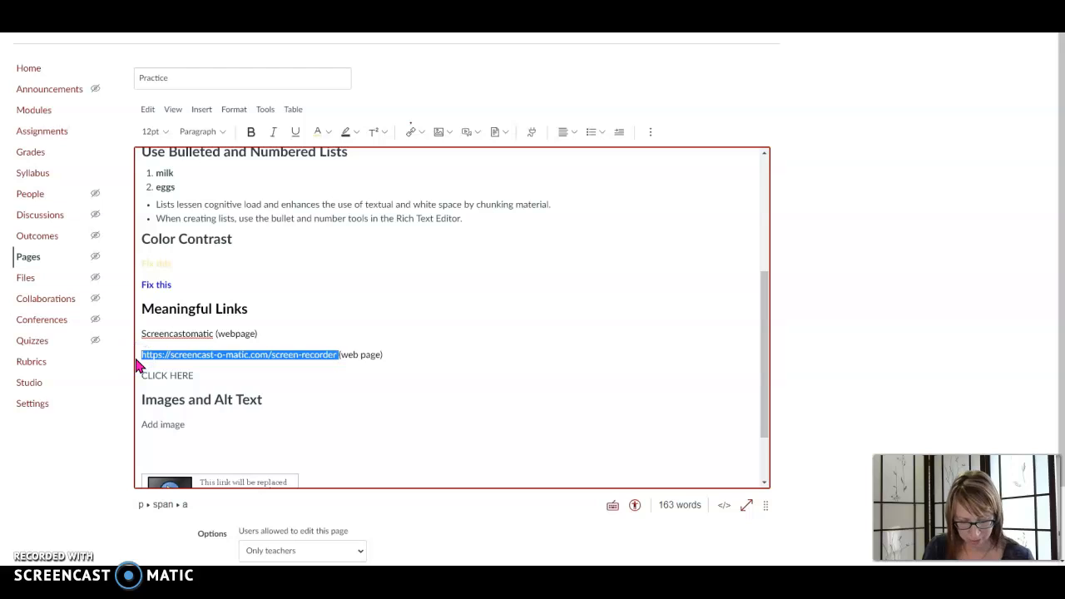
{"action": "left_click", "coordinate": [312, 328]}
{"action": "left_click_drag", "start_coordinate": [213, 335], "coordinate": [137, 341]}
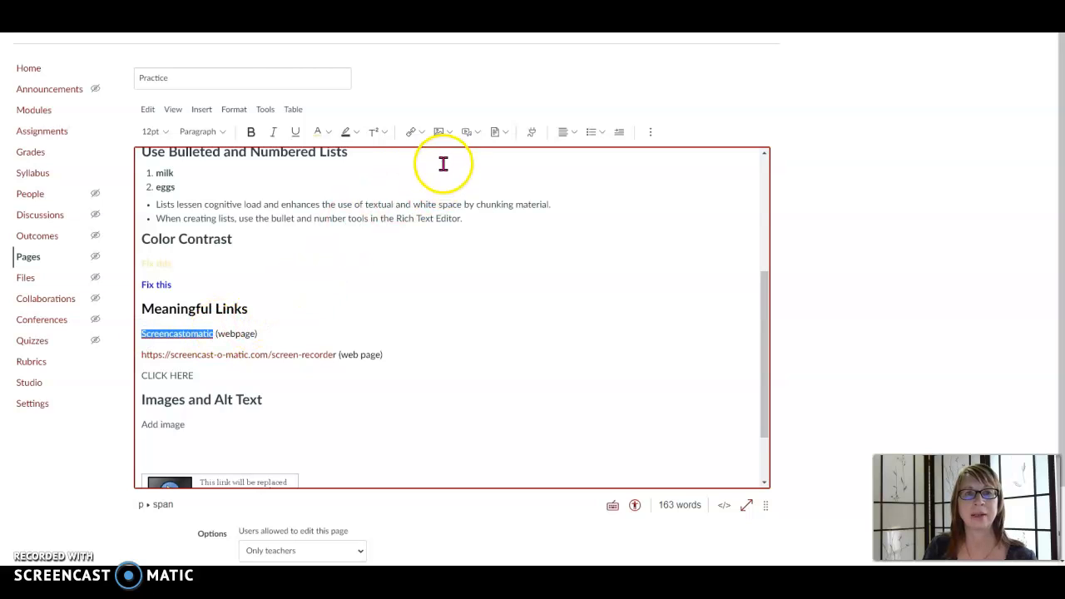
{"action": "left_click", "coordinate": [419, 133]}
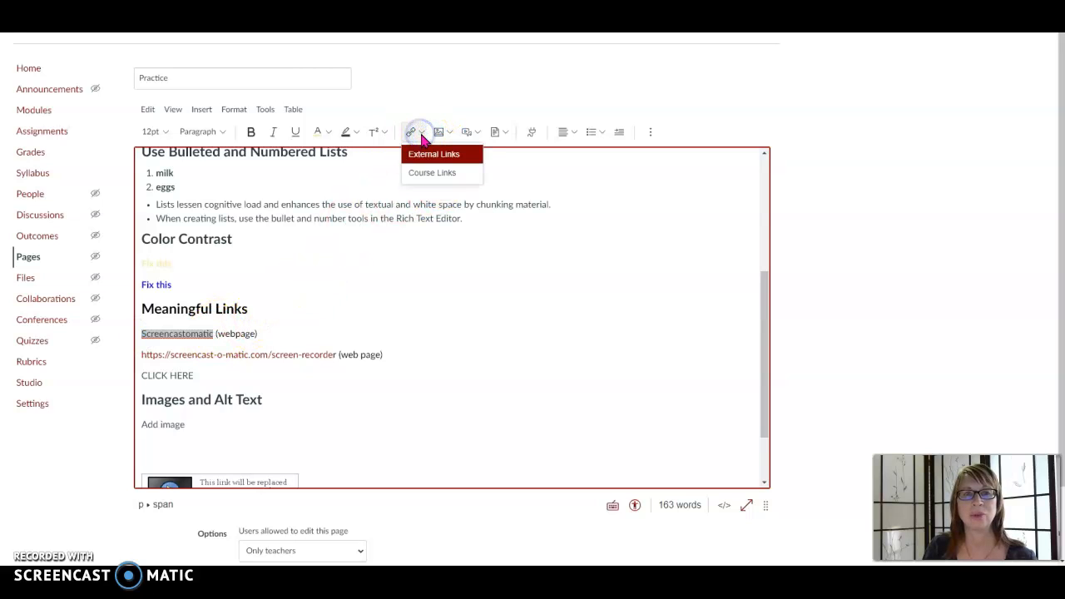
{"action": "left_click", "coordinate": [426, 153]}
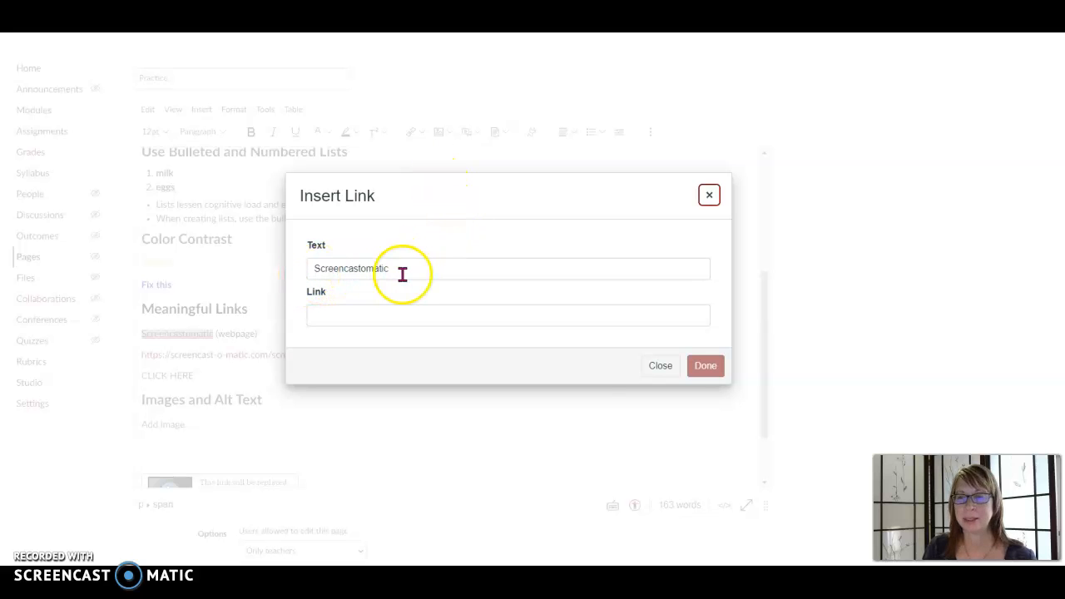
{"action": "left_click", "coordinate": [340, 314]}
{"action": "left_click", "coordinate": [440, 341]}
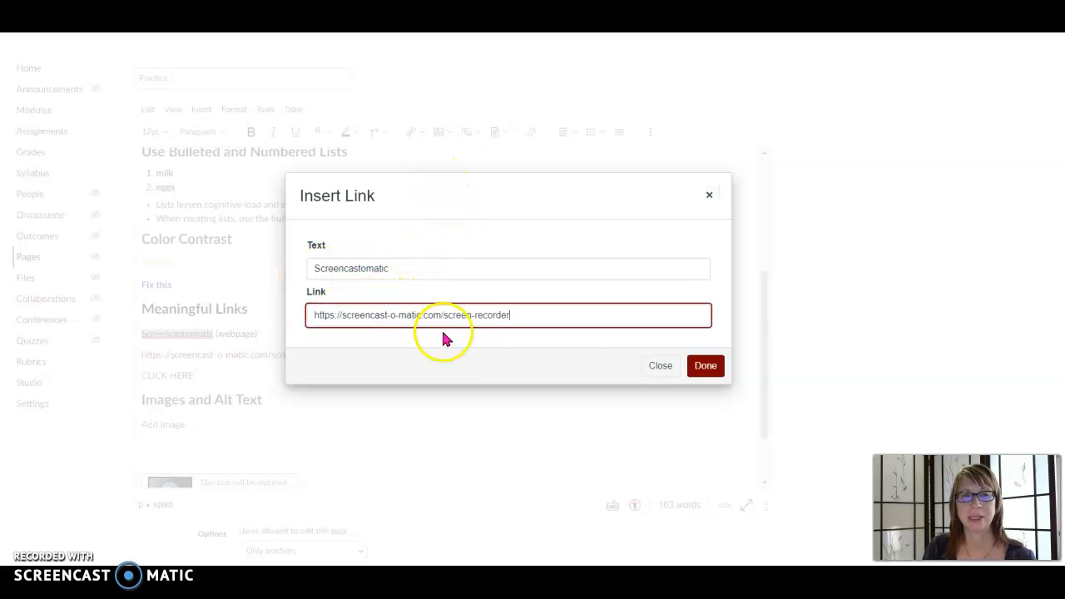
{"action": "left_click", "coordinate": [705, 371]}
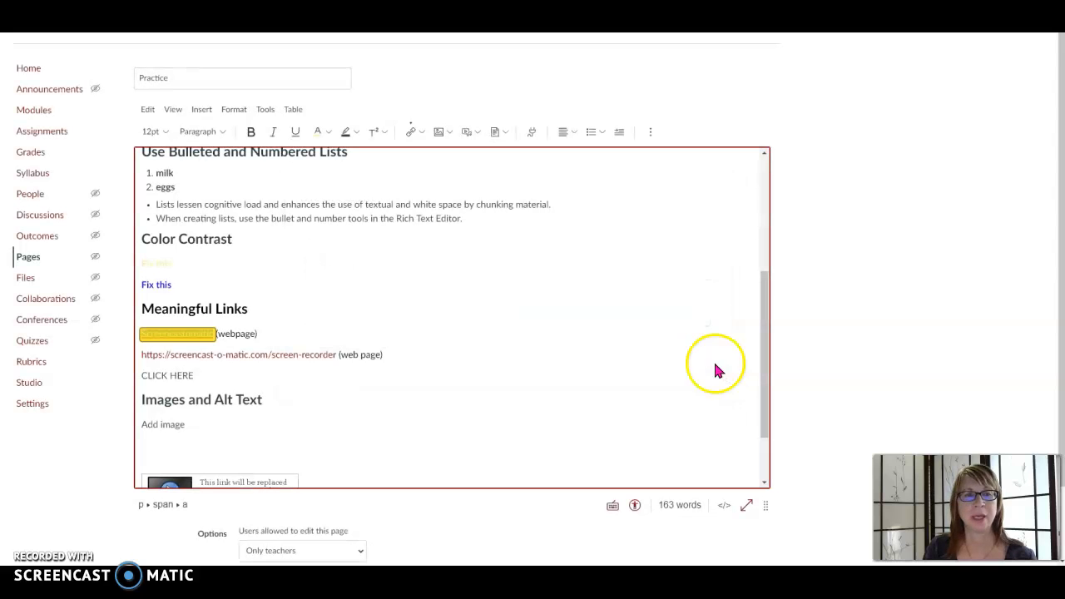
{"action": "left_click", "coordinate": [316, 330]}
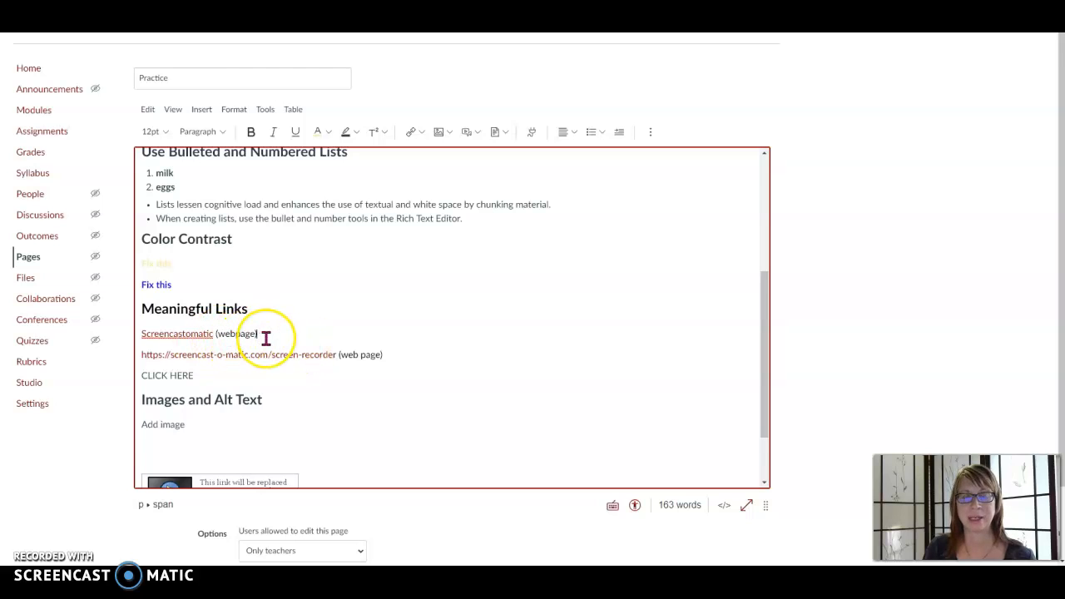
- Delete the raw URL line with its "(web page)" note under Meaningful Links
{"action": "left_click_drag", "start_coordinate": [388, 356], "coordinate": [153, 356]}
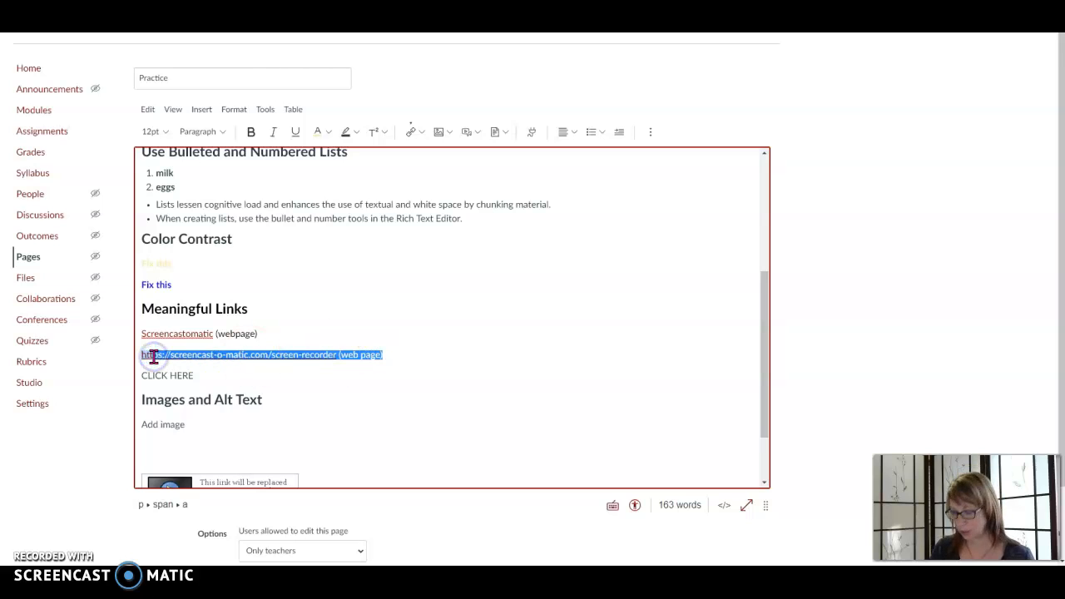
{"action": "key", "text": "BackSpace"}
{"action": "key", "text": "BackSpace"}
{"action": "key", "text": "BackSpace"}
{"action": "key", "text": "BackSpace"}
{"action": "key", "text": "BackSpace"}
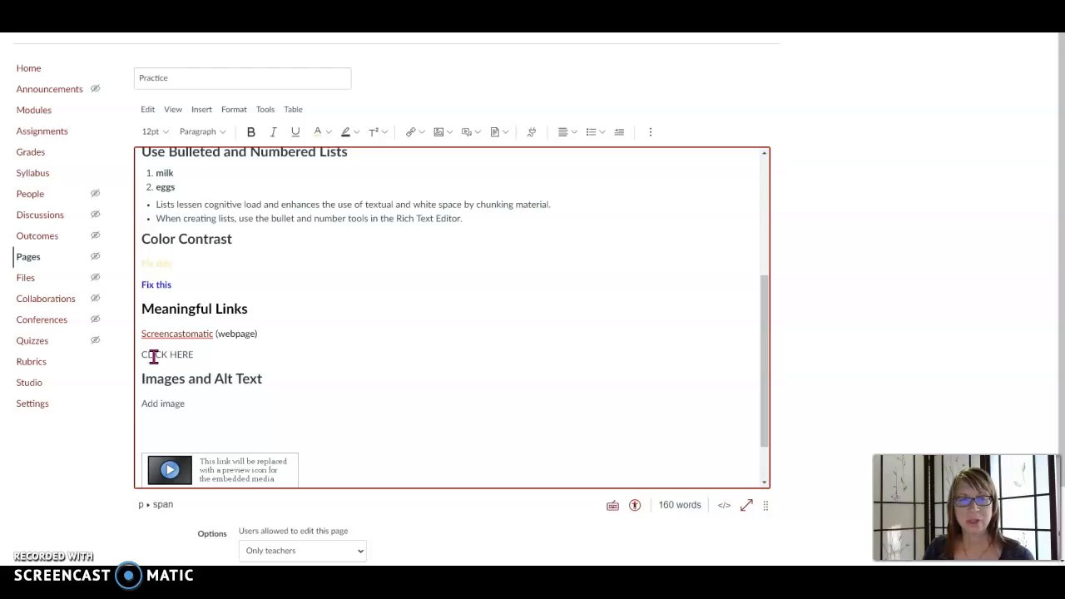
{"action": "left_click", "coordinate": [200, 357]}
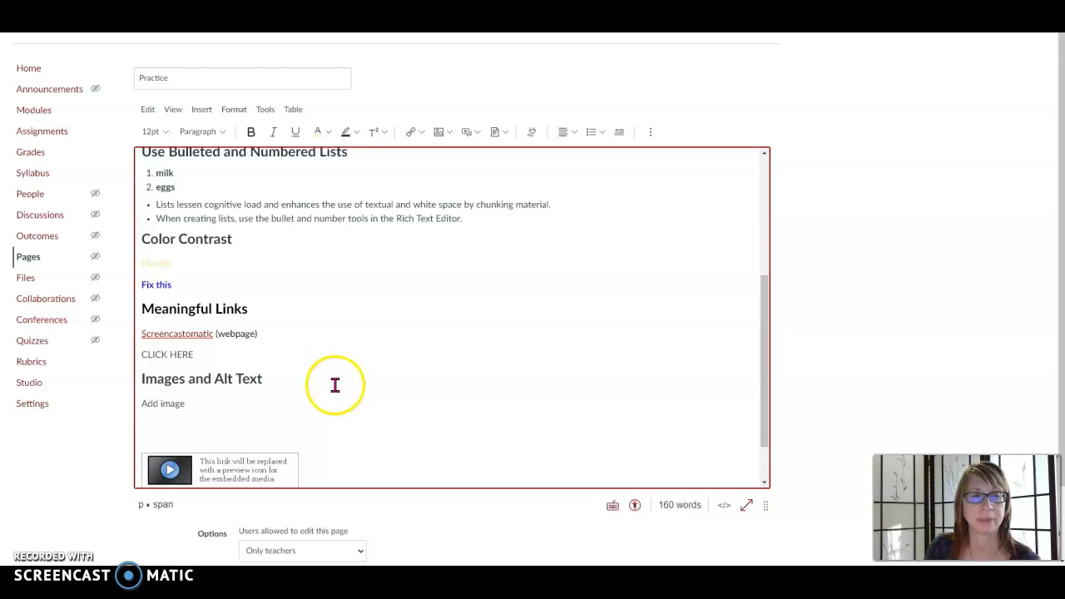
- Select the "Add image" placeholder text and choose the computer image "assignments and guidelines" for upload in its place
{"action": "scroll", "coordinate": [335, 386], "scroll_direction": "down", "scroll_amount": 1}
{"action": "left_click_drag", "start_coordinate": [188, 346], "coordinate": [114, 348]}
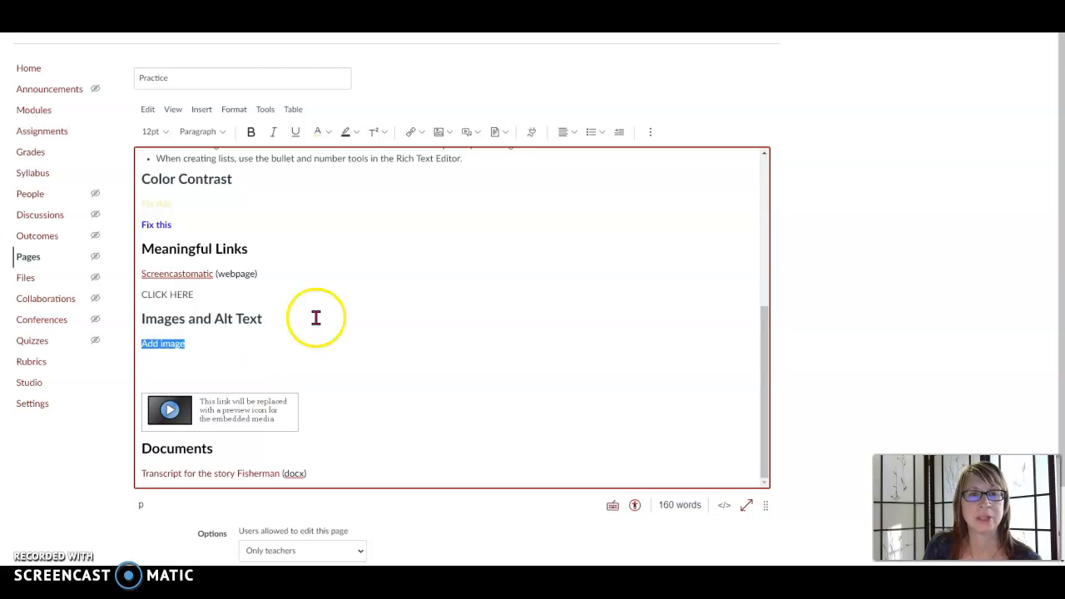
{"action": "left_click", "coordinate": [440, 135]}
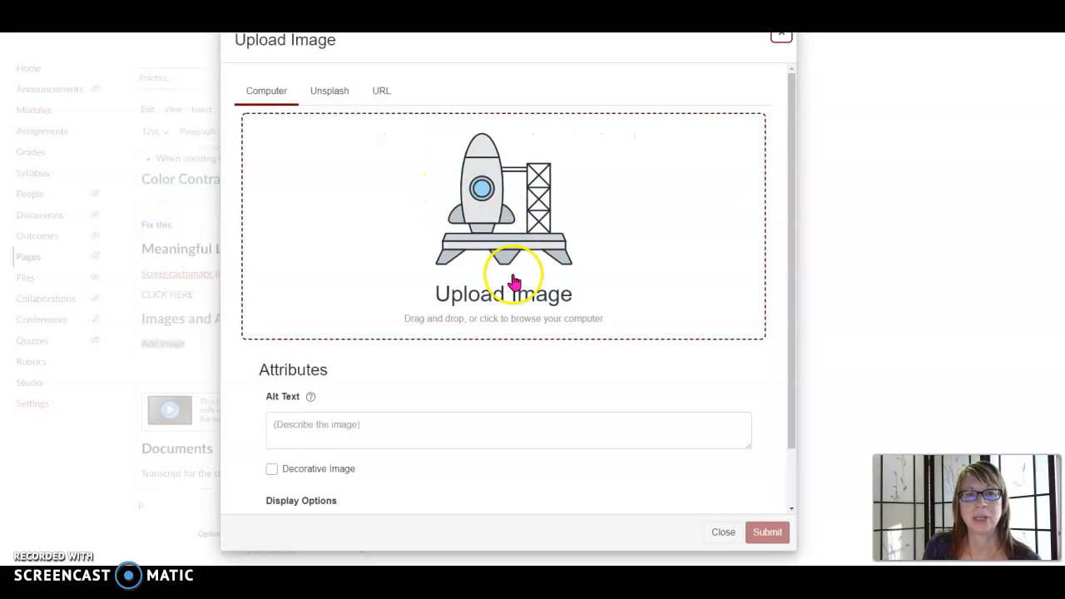
{"action": "left_click", "coordinate": [505, 253]}
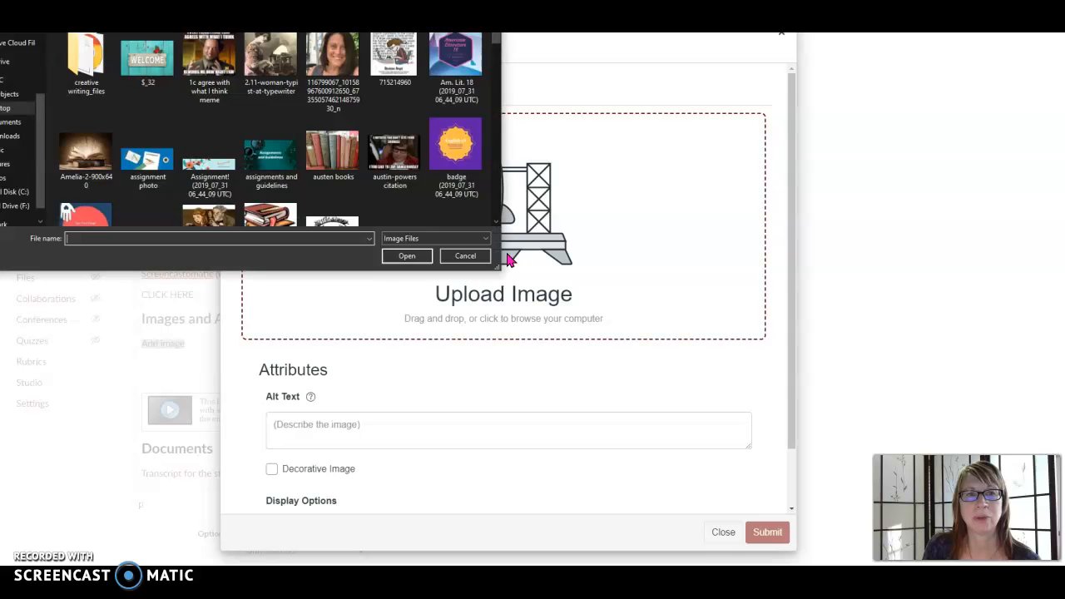
{"action": "double_click", "coordinate": [268, 160]}
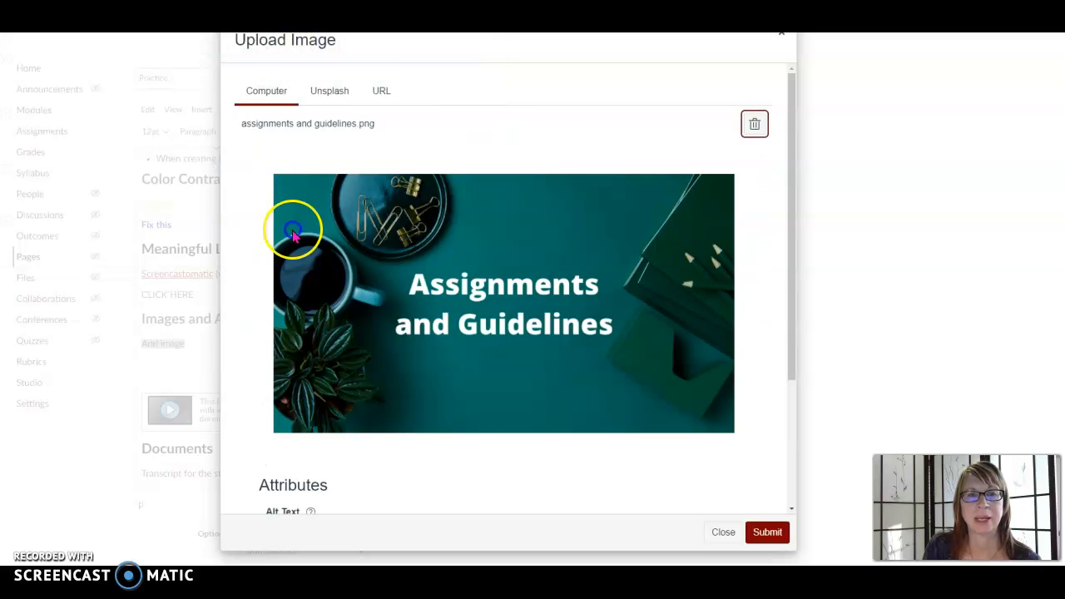
- Give the image the alt text "Assignments and Guideline" and submit it to the page
{"action": "scroll", "coordinate": [505, 472], "scroll_direction": "down", "scroll_amount": 2}
{"action": "left_click", "coordinate": [347, 423]}
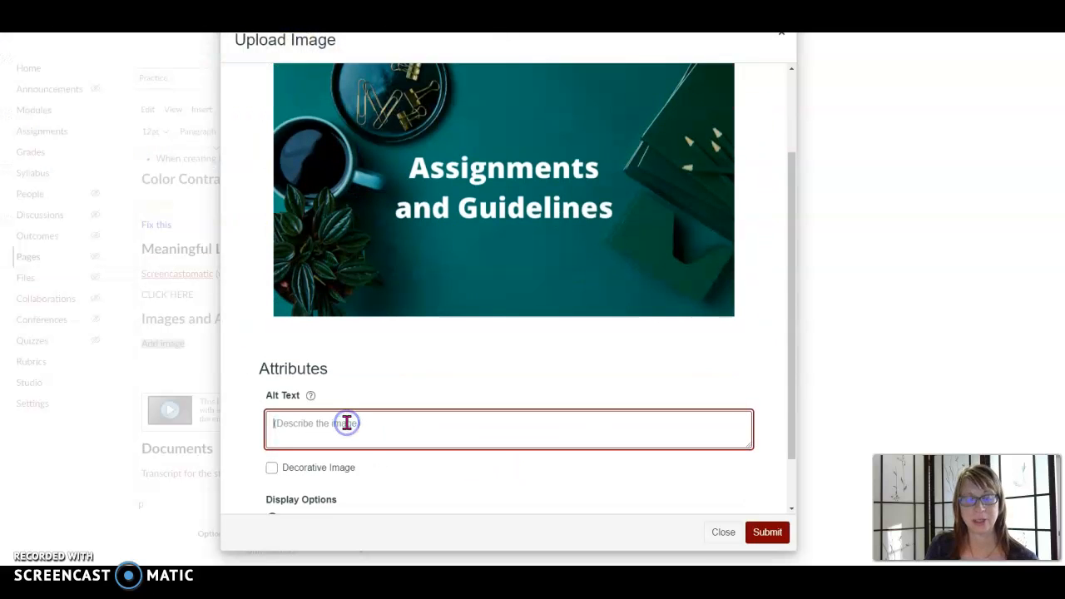
{"action": "type", "text": "Assignments"}
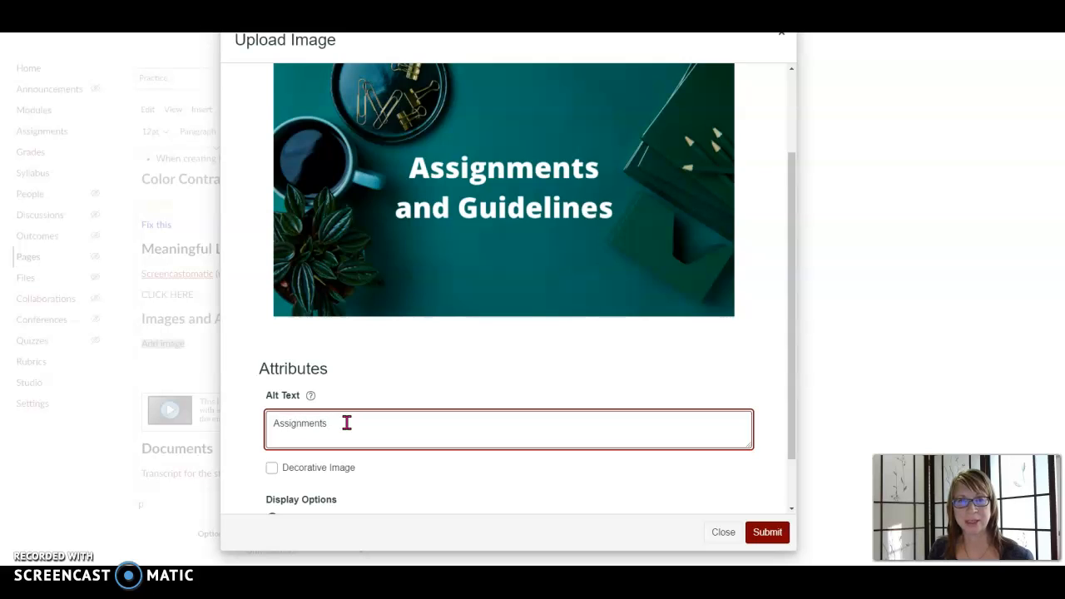
{"action": "type", "text": " and Guideline"}
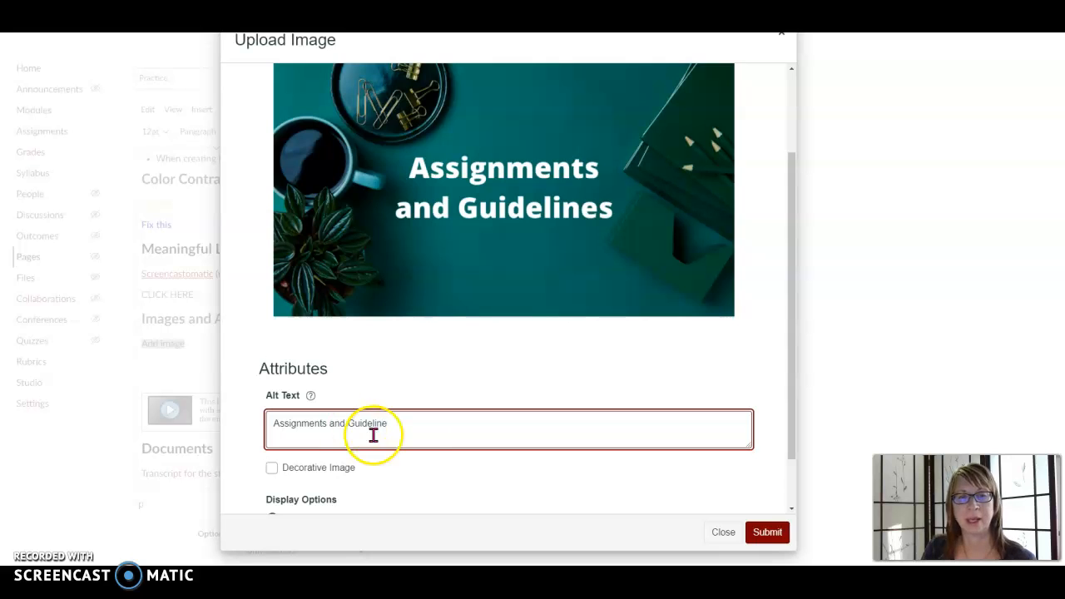
{"action": "scroll", "coordinate": [596, 467], "scroll_direction": "down", "scroll_amount": 2}
{"action": "left_click", "coordinate": [764, 533]}
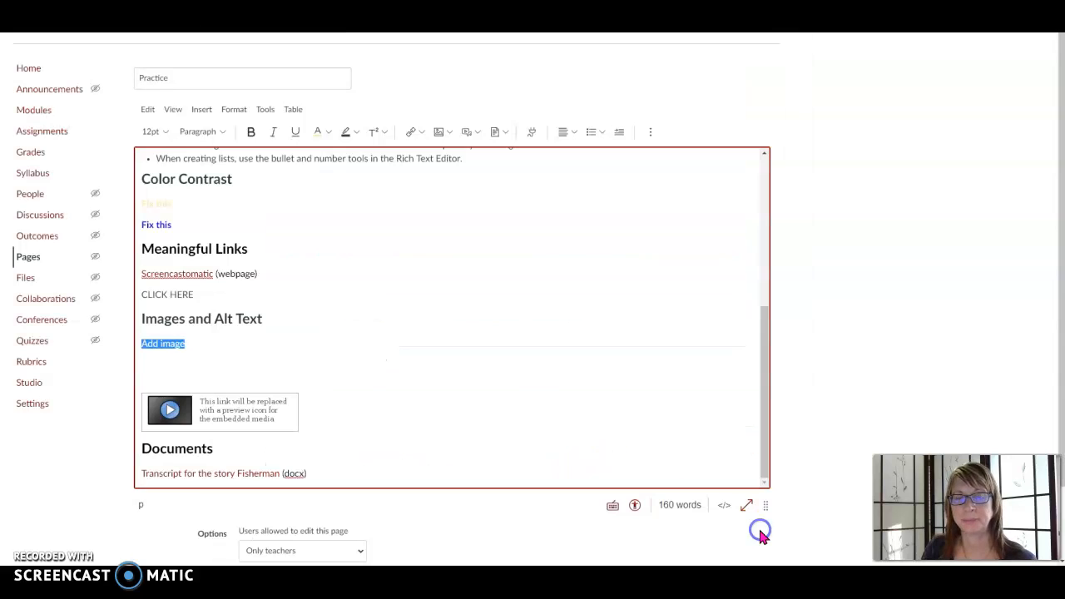